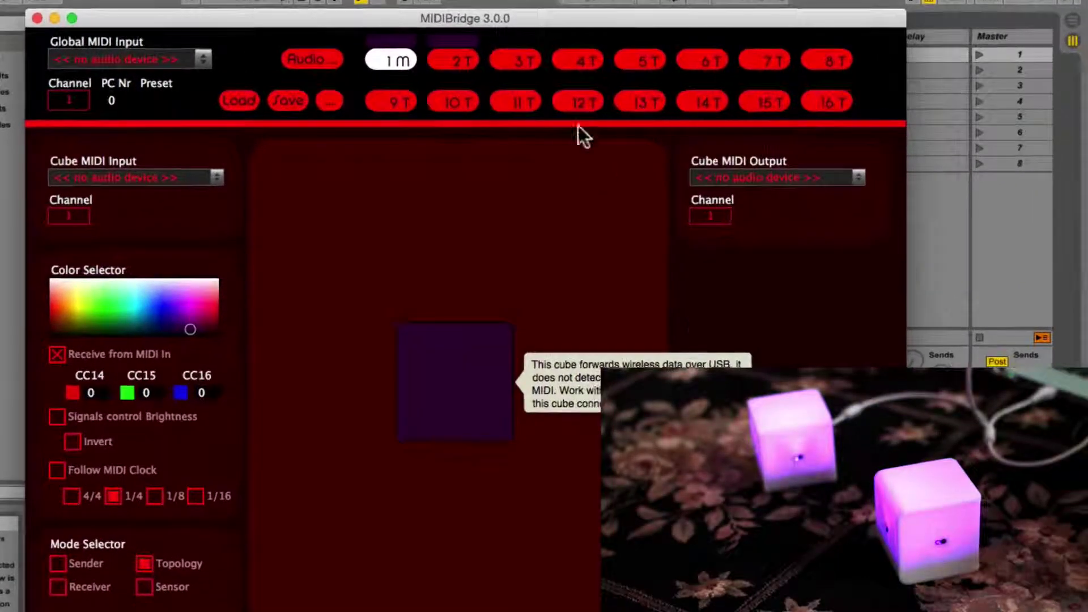
- Select cube 2 and change its color to green
left_click(464, 66)
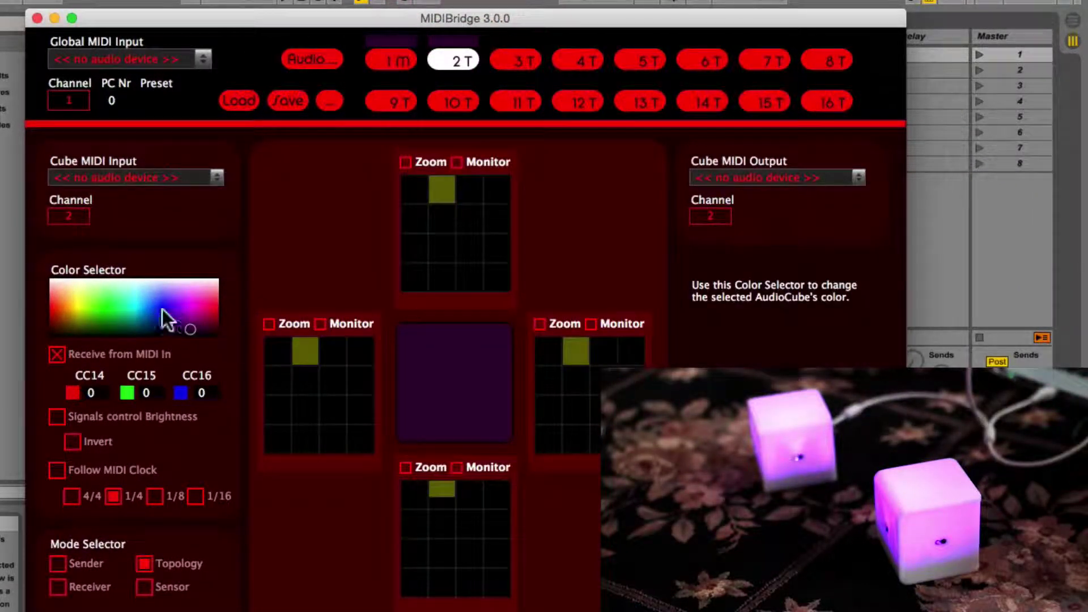
left_click(108, 311)
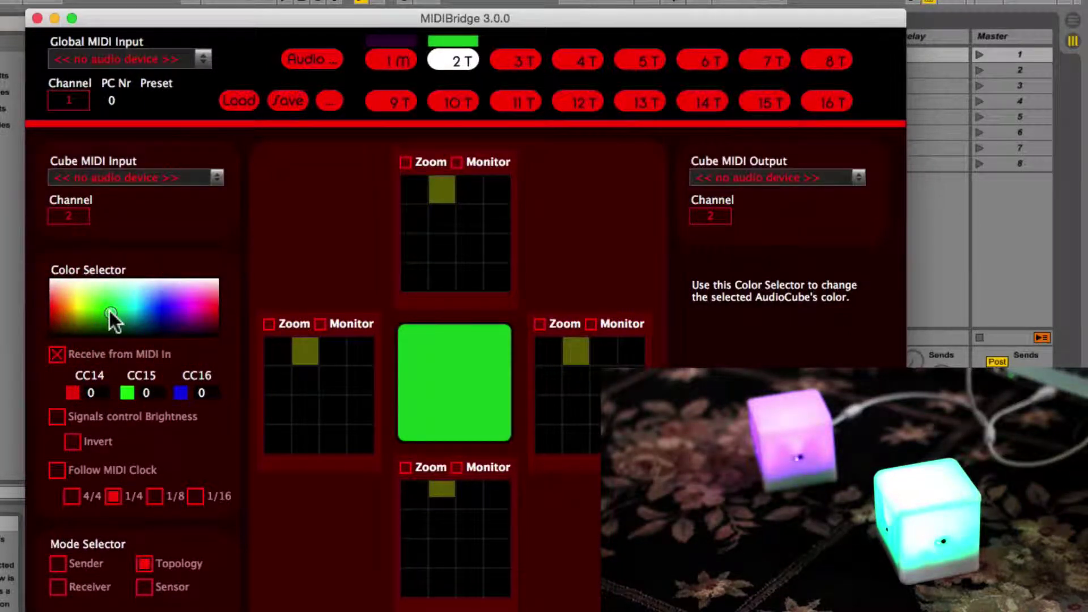
- Switch cube 2 to Sensor mode and calibrate it
left_click(145, 586)
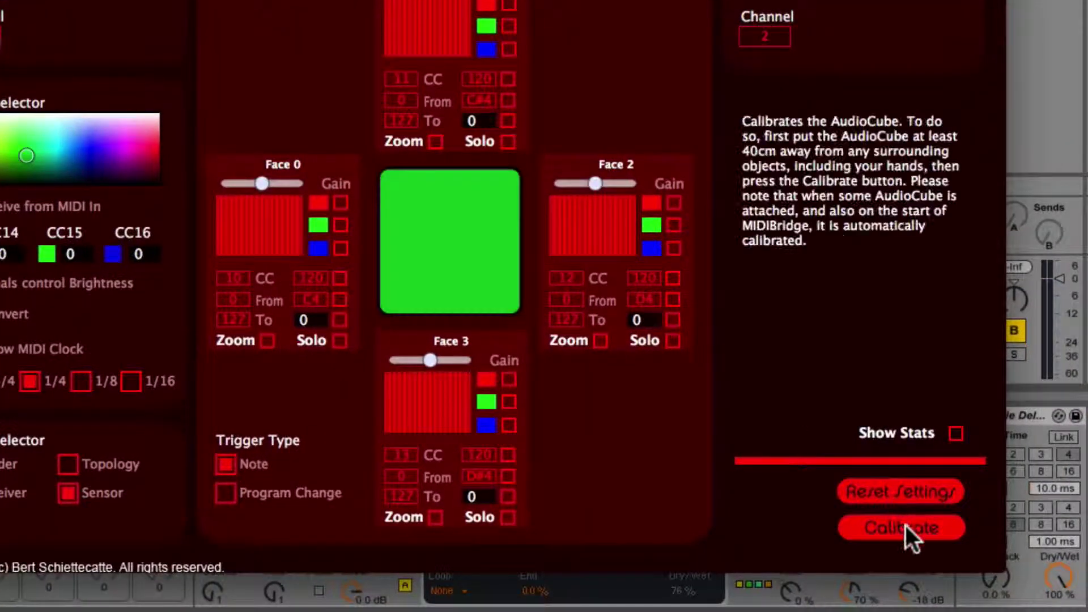
left_click(825, 611)
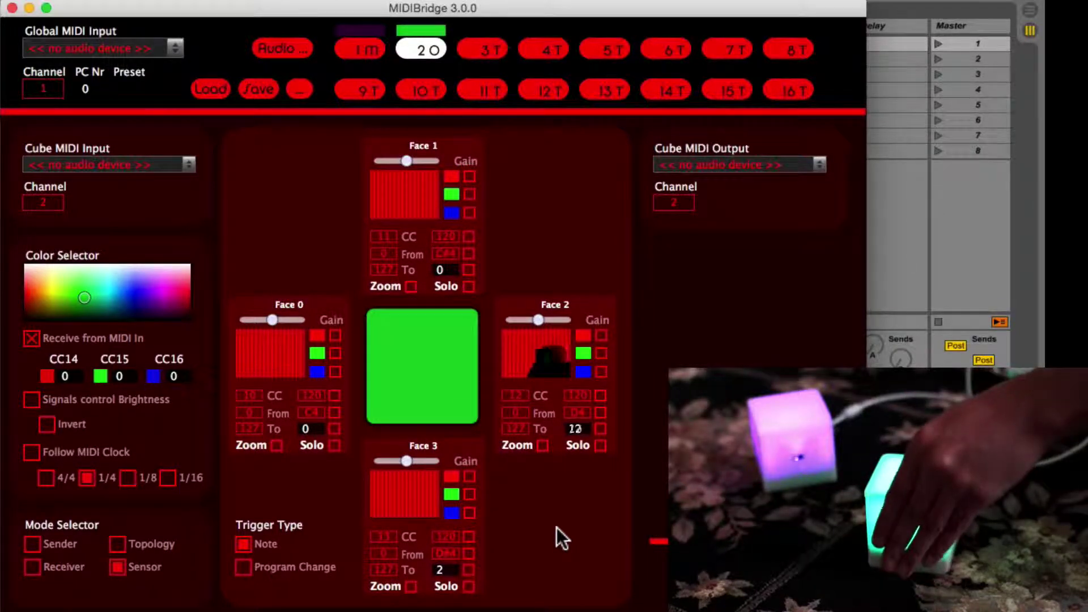
- Raise the sensor gain of cube 2's Face 2 slightly above its middle setting
mouse_move(582, 429)
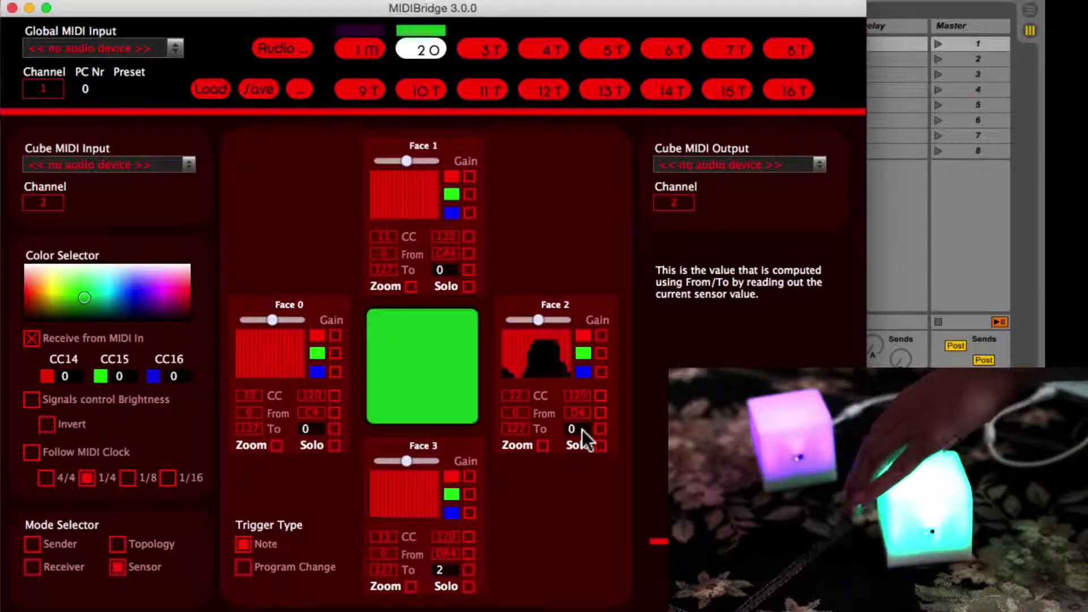
mouse_move(540, 318)
left_click_drag(539, 319, 546, 319)
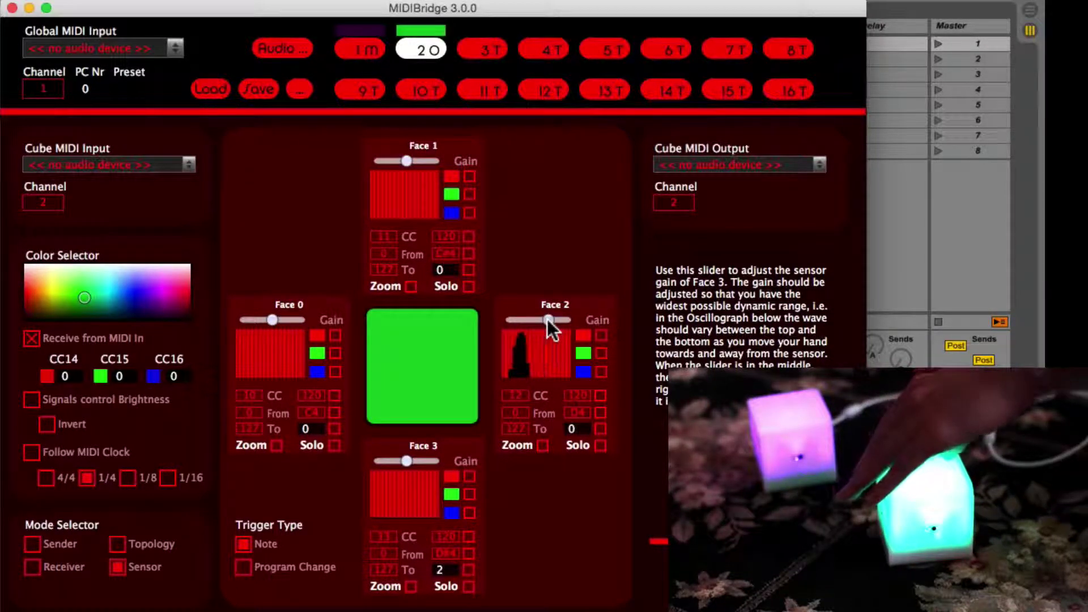
- Try letting the Face 2 sensor control the cube's red and green amounts, and switch this color control off again
mouse_move(604, 330)
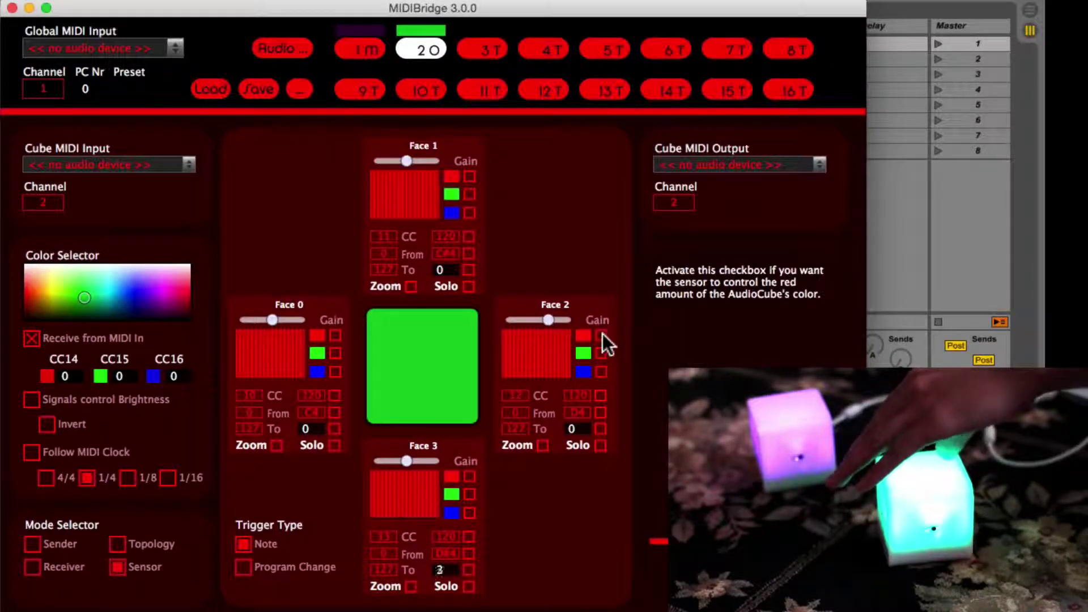
mouse_move(603, 370)
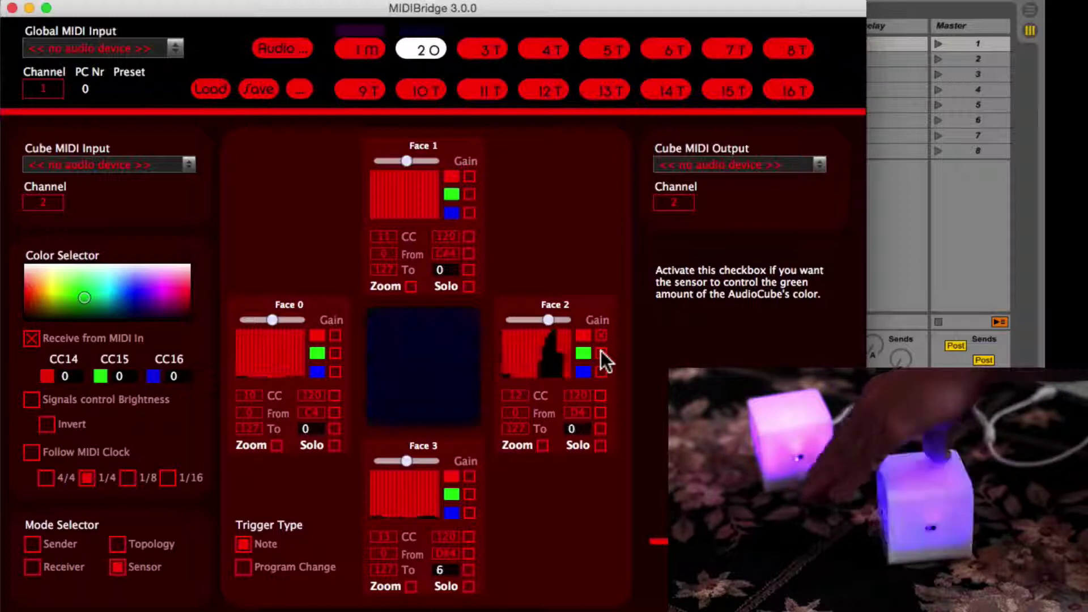
left_click(601, 353)
mouse_move(603, 369)
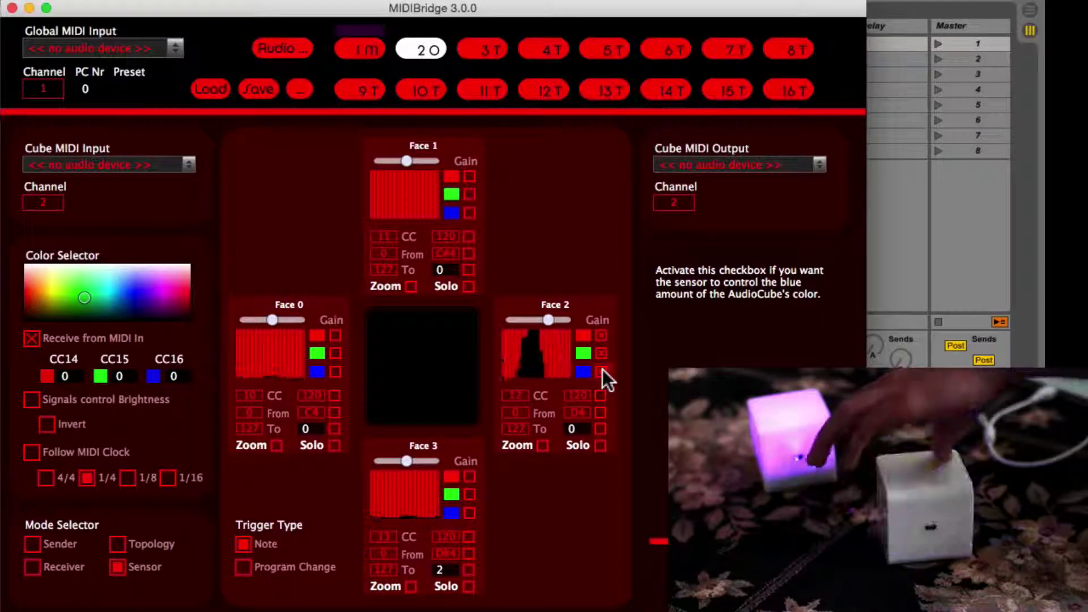
left_click(601, 335)
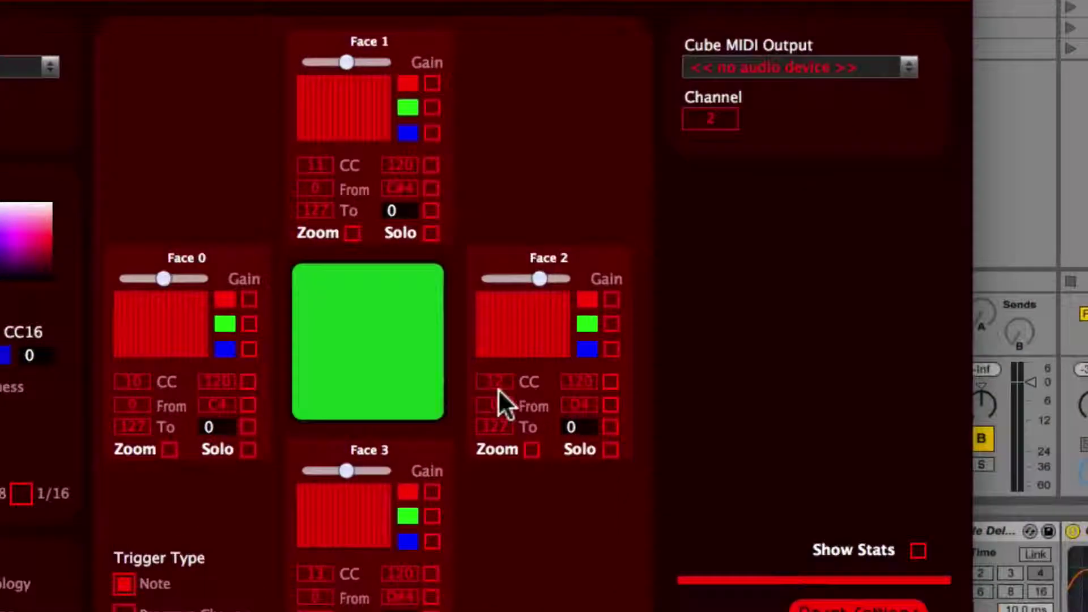
- Review Face 2's CC number and From/To range, and enable sending its MIDI CC messages
mouse_move(495, 381)
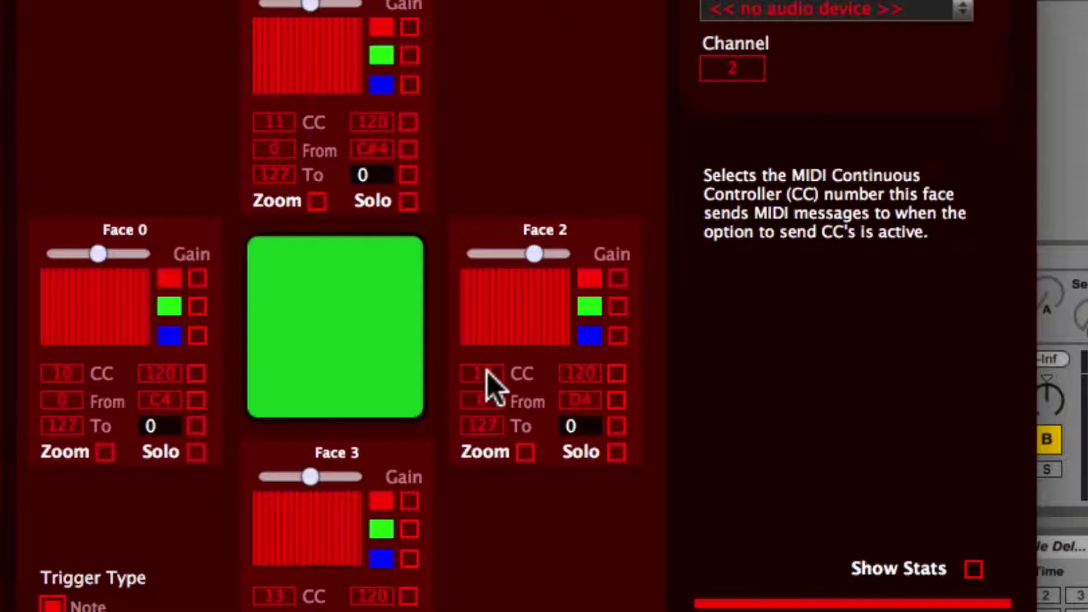
left_click_drag(486, 372, 485, 390)
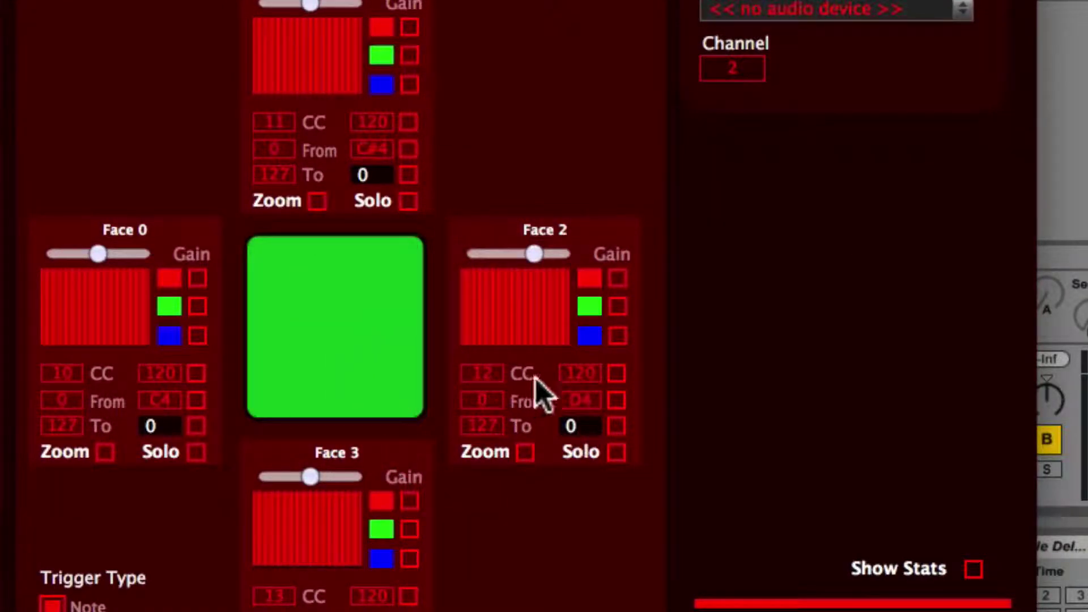
mouse_move(617, 377)
mouse_move(485, 427)
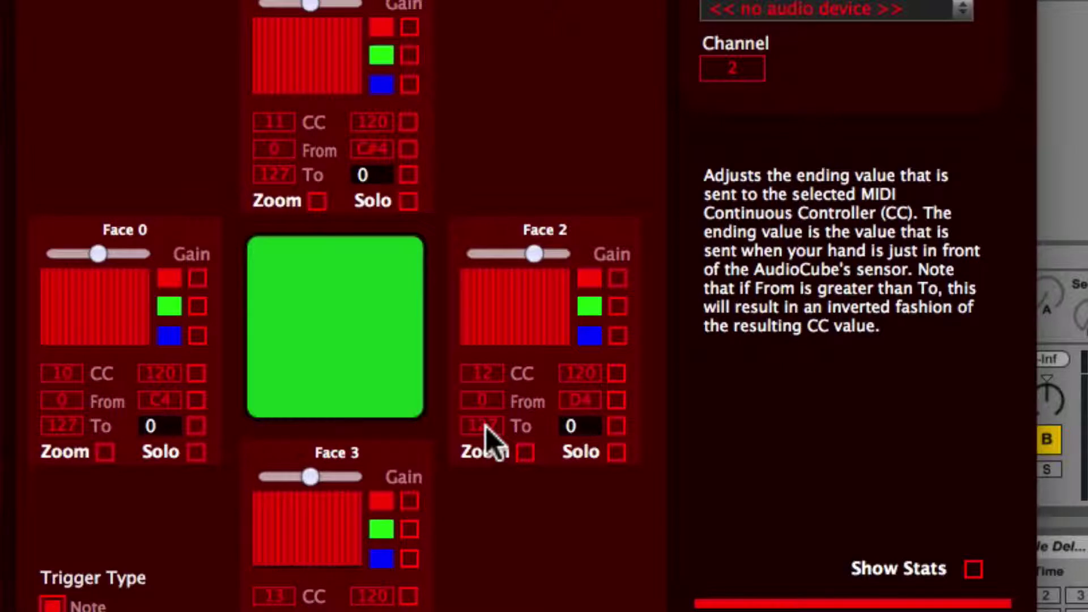
left_click(617, 425)
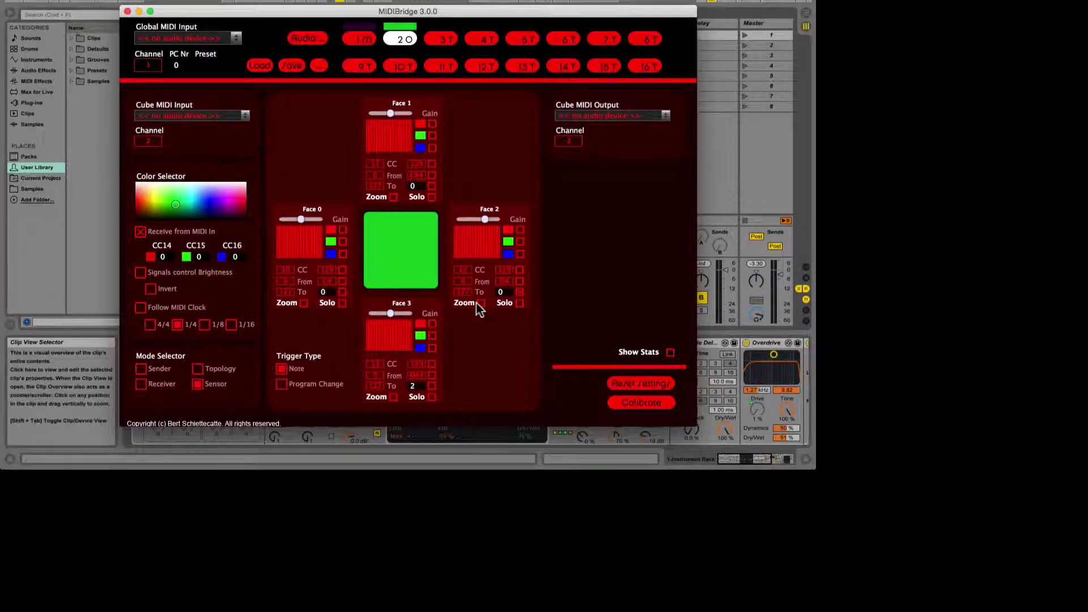
- Enlarge the Face 2 sensor graph to examine its response to a hand, and restore the normal layout
left_click(480, 304)
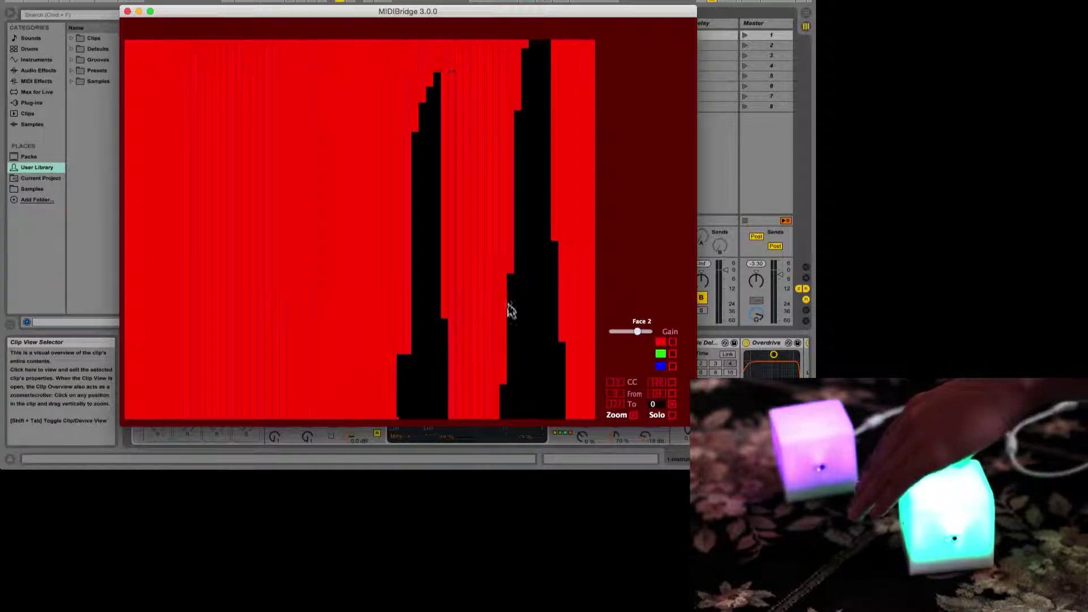
left_click(634, 415)
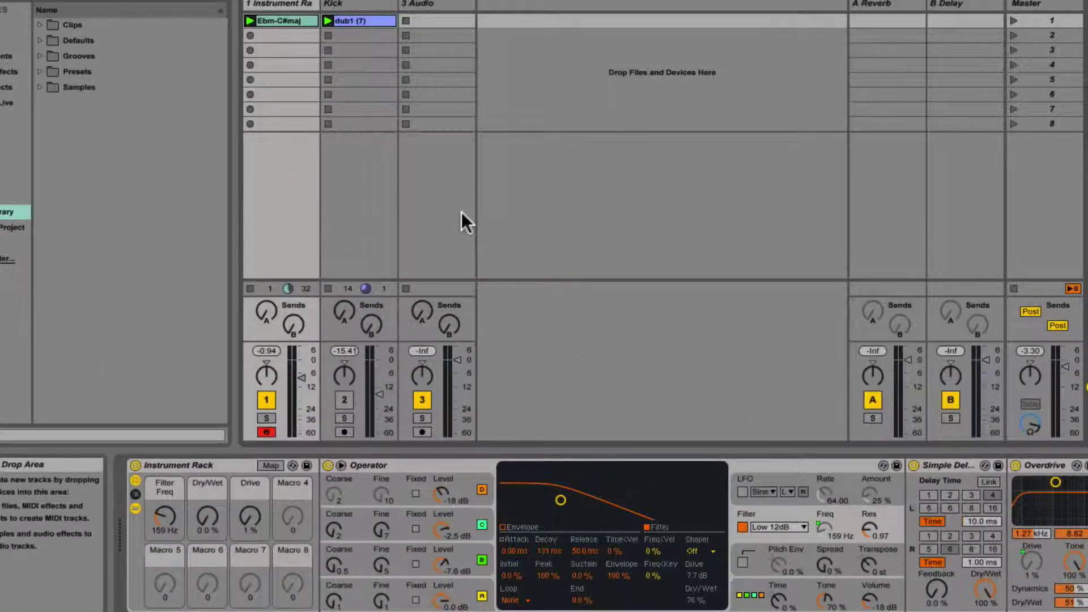
- Switch to Ableton Live, launch scene 1 and lower the Instrument Rack's Filter Freq macro to 101 Hz
left_click(1013, 21)
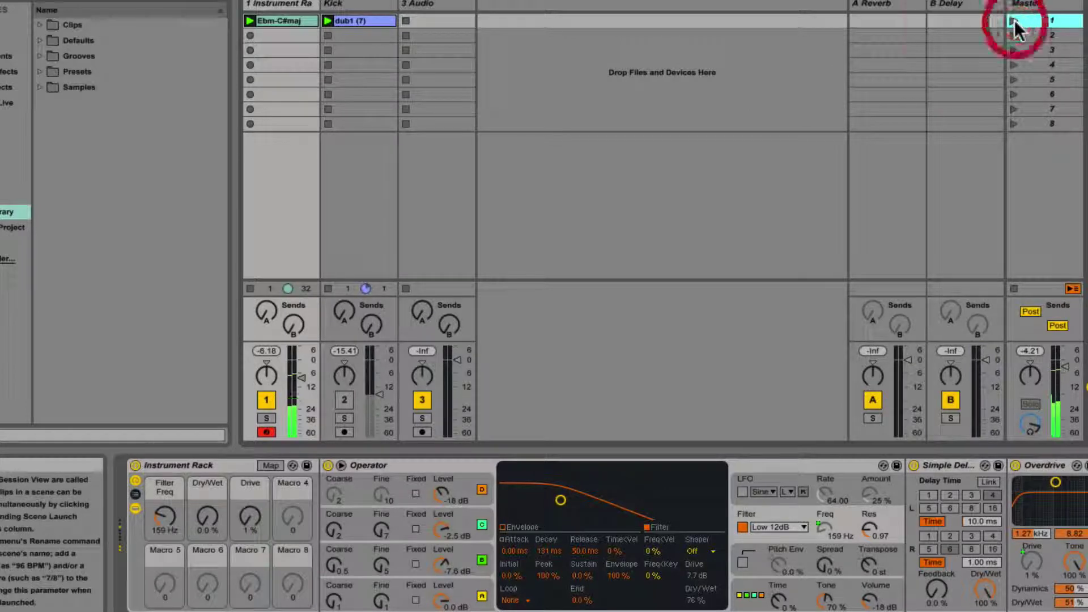
mouse_move(165, 516)
left_mouse_down()
mouse_move(165, 498)
mouse_move(165, 515)
left_mouse_up()
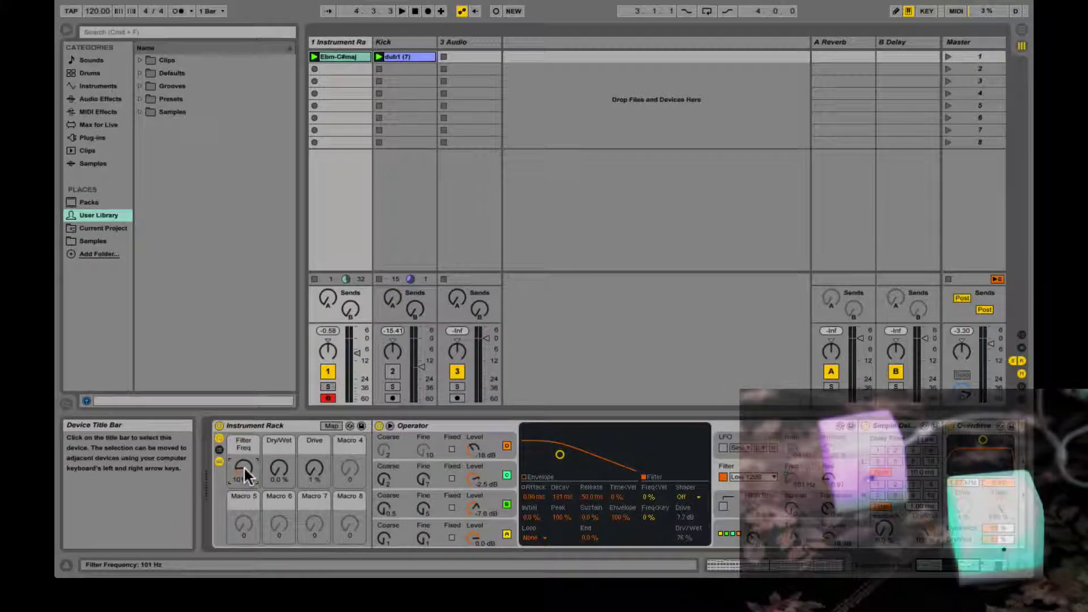
- Map the Filter Freq macro to CC 12 by entering MIDI mapping and setting MIDIBridge's Cube MIDI Output to IAC Driver Bus 1
key("ctrl+m")
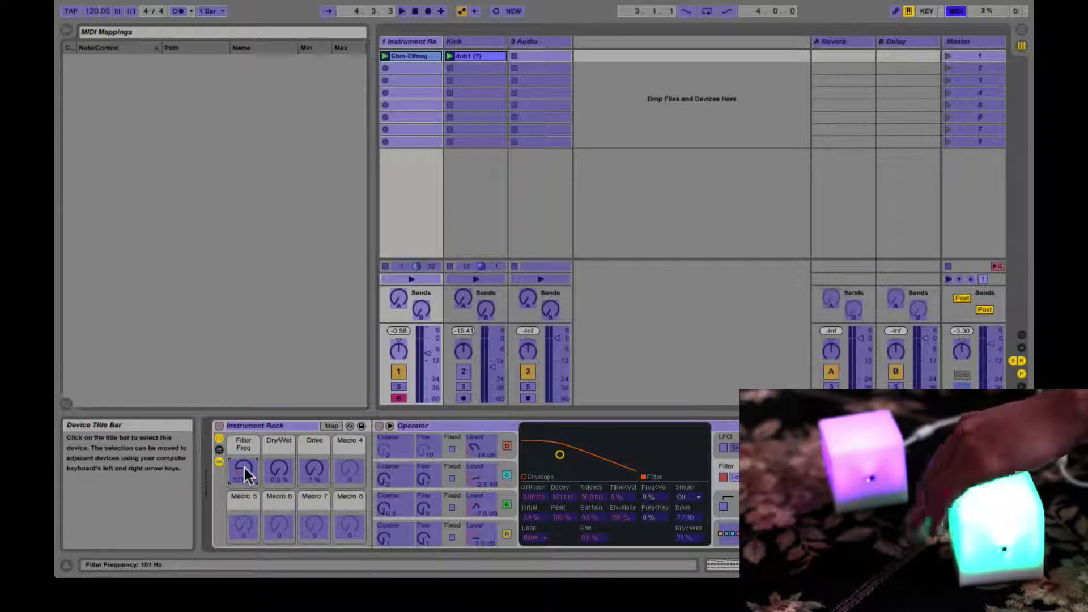
key("super+Tab")
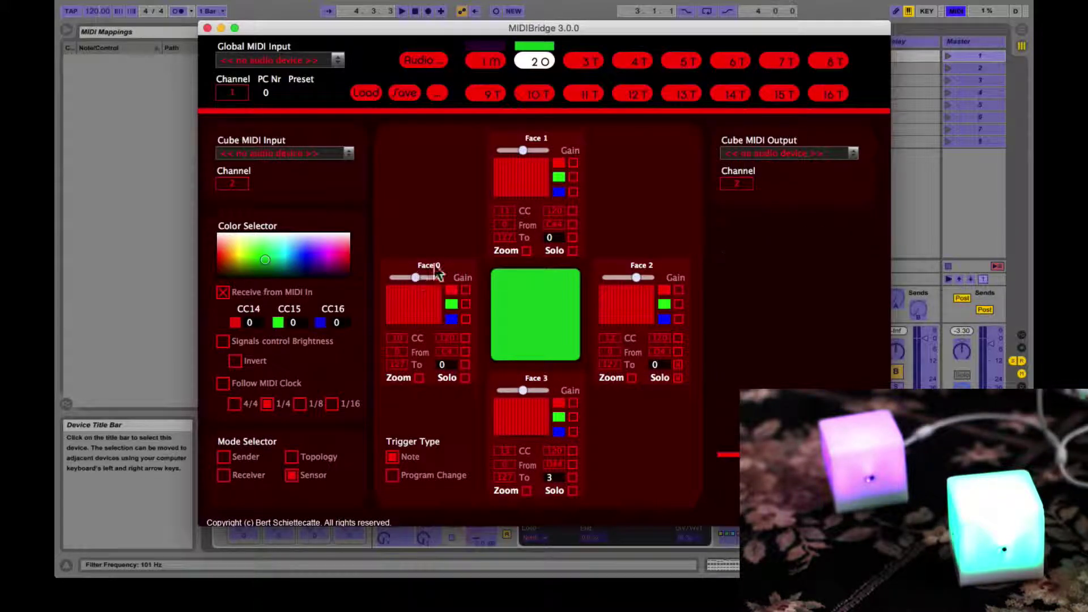
left_click(750, 152)
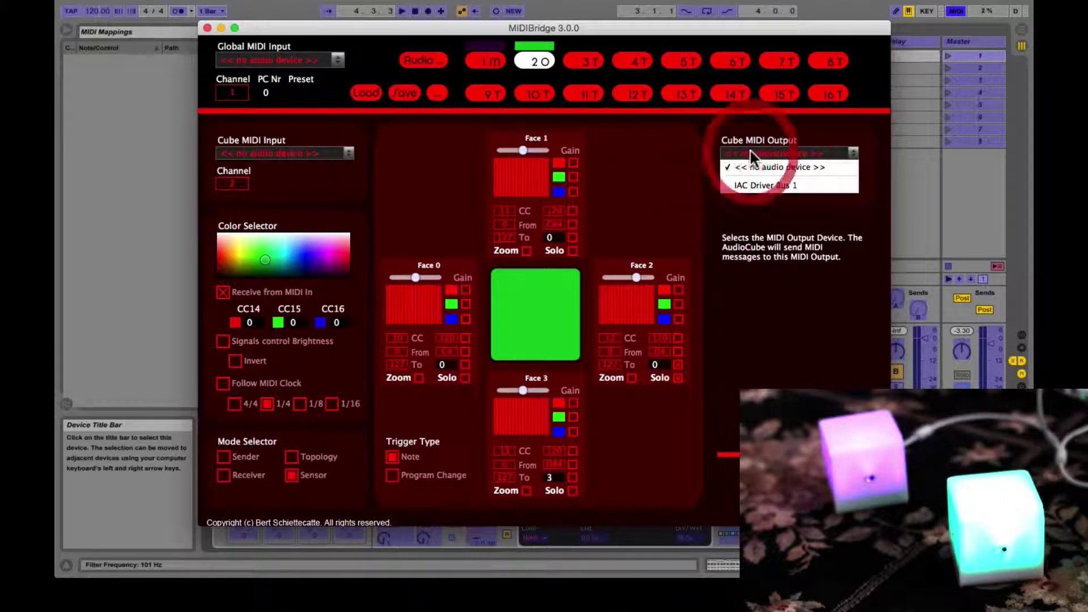
left_click(760, 185)
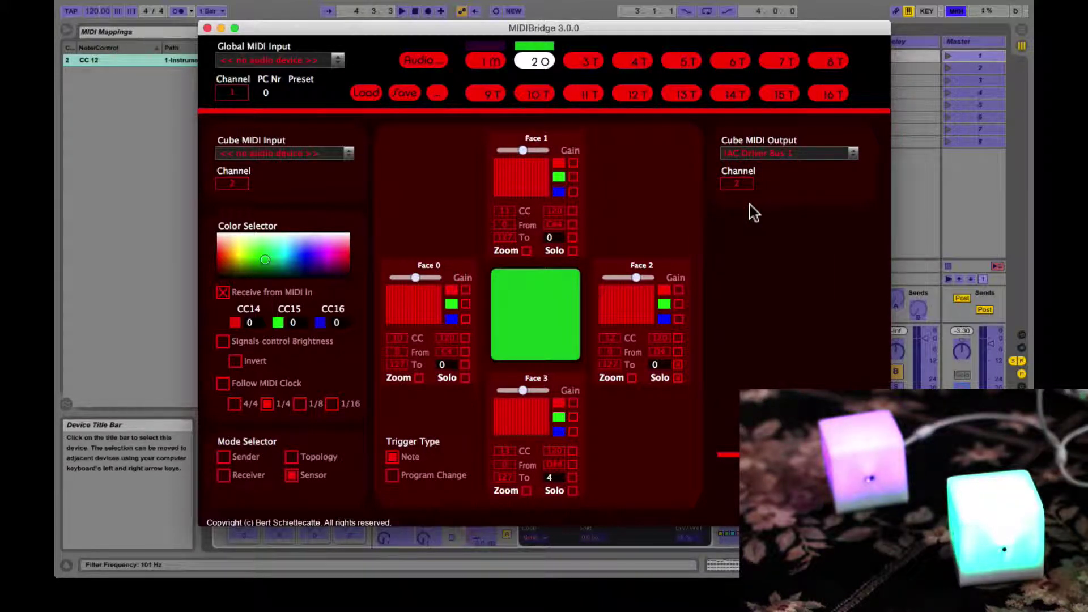
- Switch to Ableton Live, limit the Filter Freq mapping to 100 Hz minimum and 15.0 kHz maximum, and play the set
key("super+Tab")
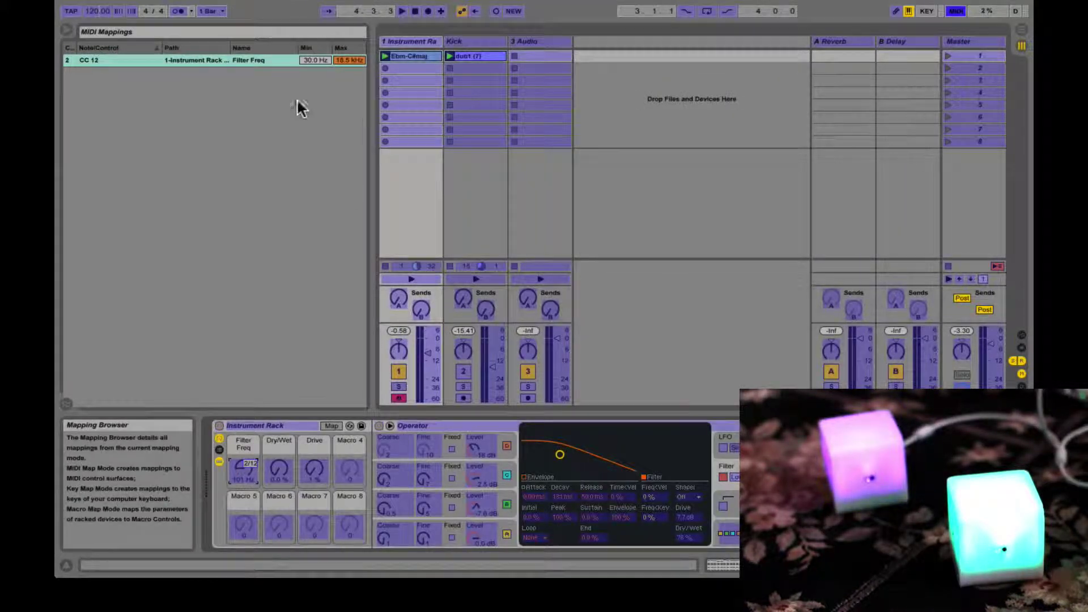
left_click(316, 59)
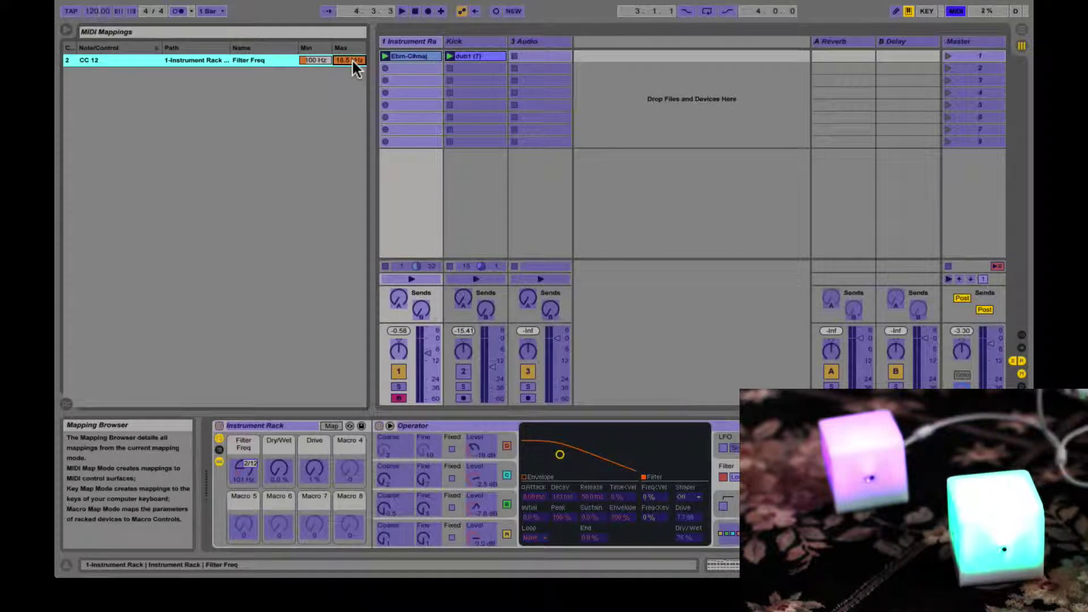
key("Return")
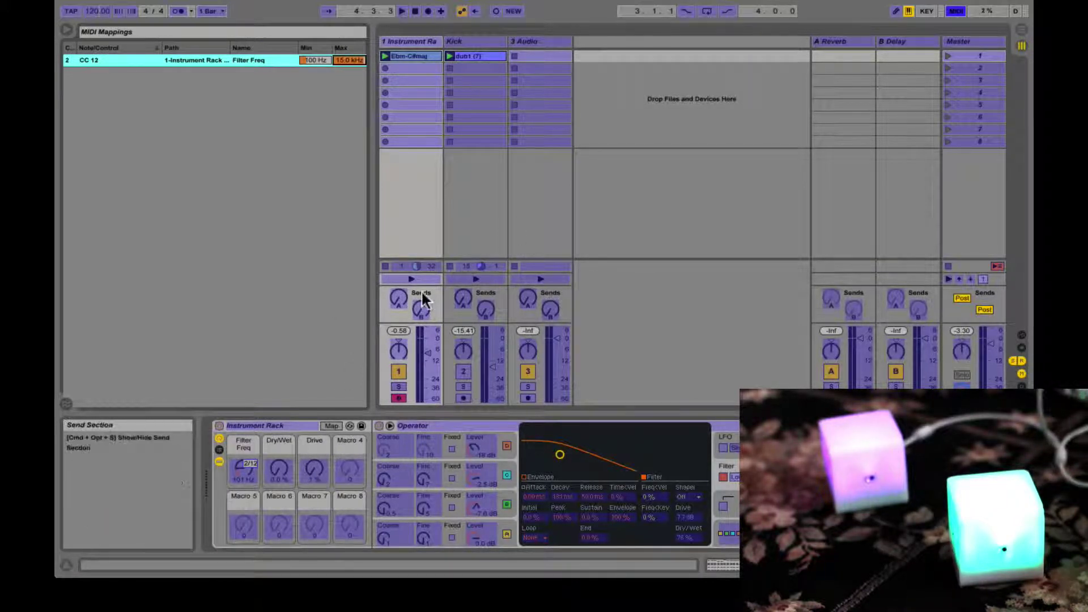
key("super+m")
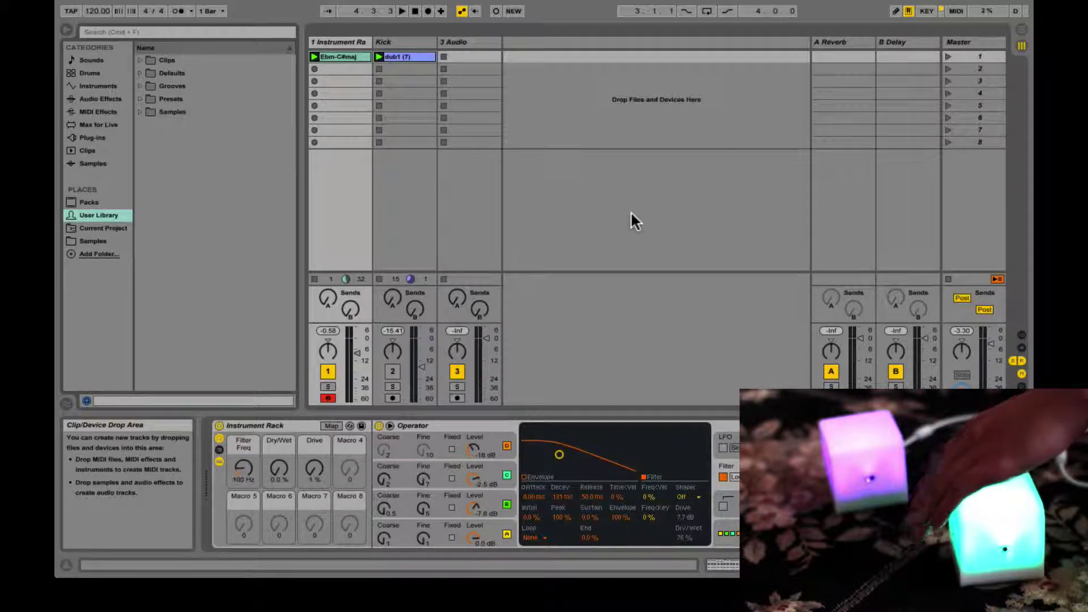
key("space")
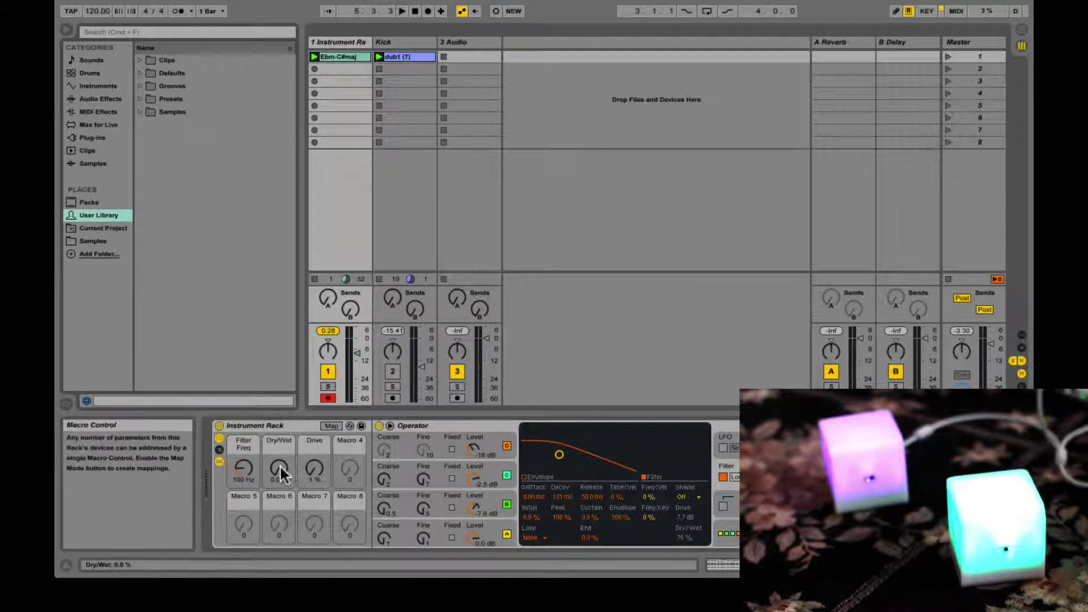
- Switch to MIDIBridge and enable Face 1 of cube 2 to send its MIDI CC messages
key("super+Tab")
mouse_move(515, 278)
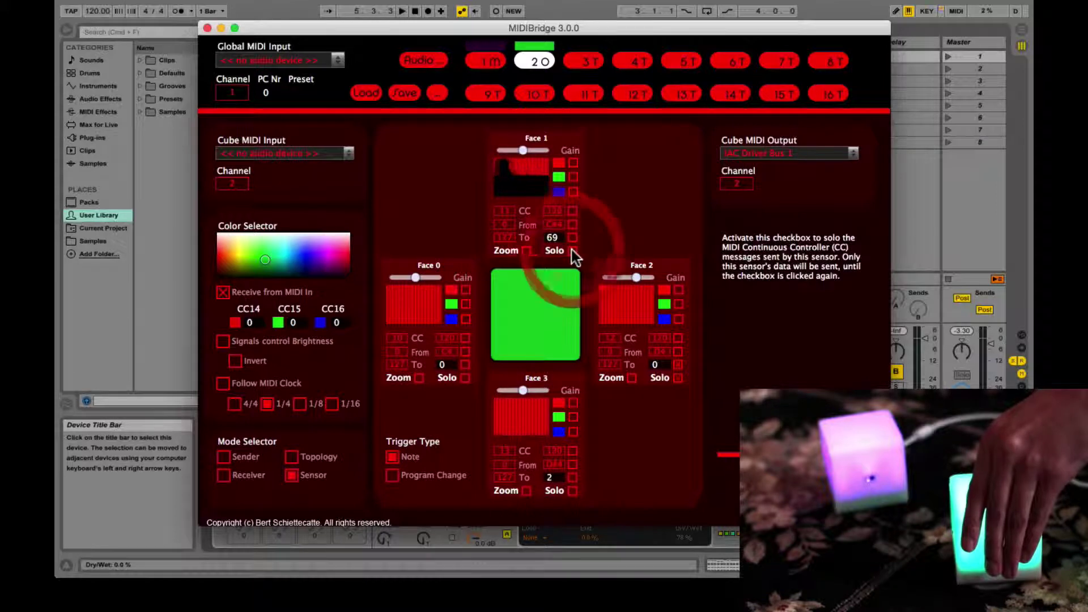
mouse_move(573, 237)
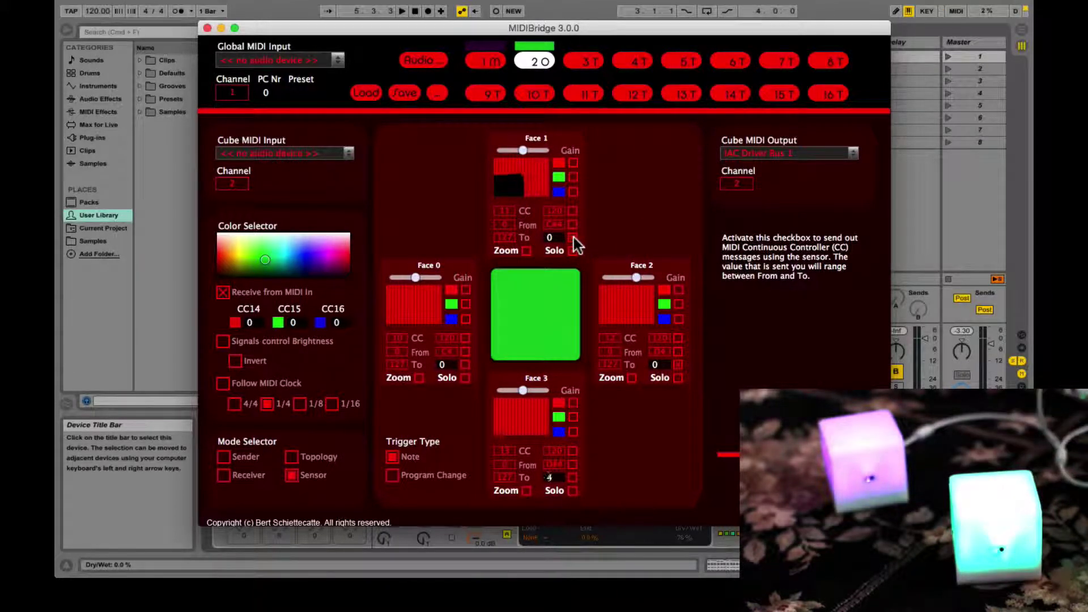
- Switch to Ableton Live and map the Dry/Wet macro to CC 11 with a maximum of 70%
key("super+h")
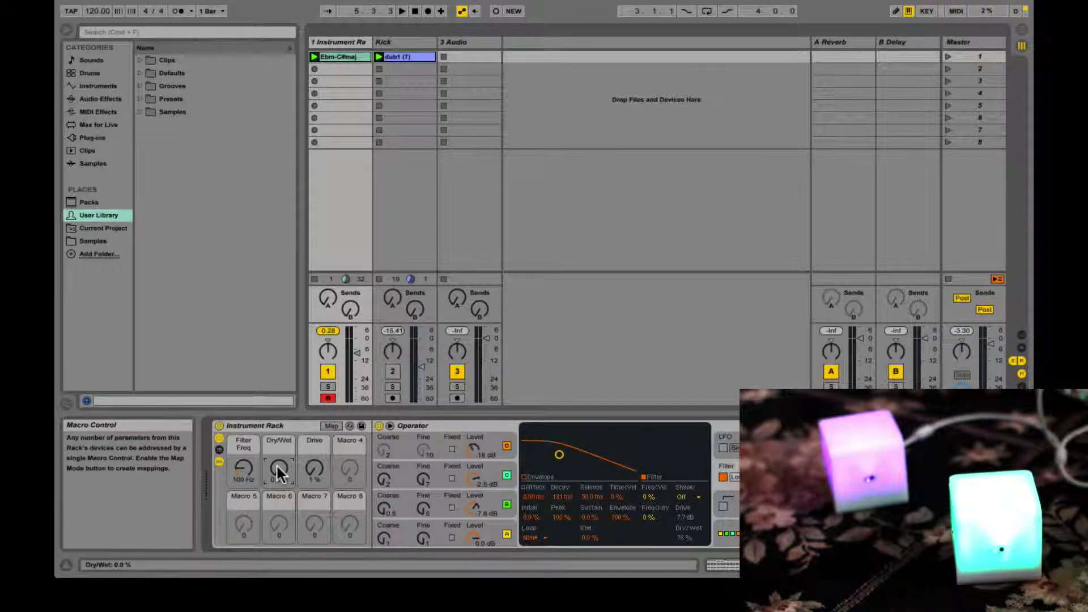
key("super+m")
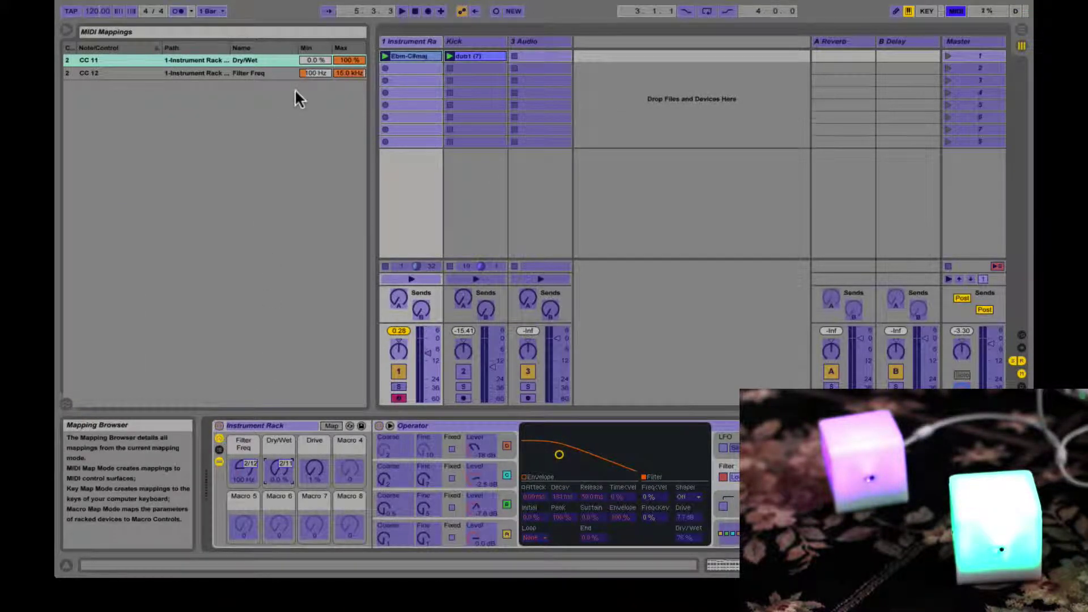
left_click(349, 56)
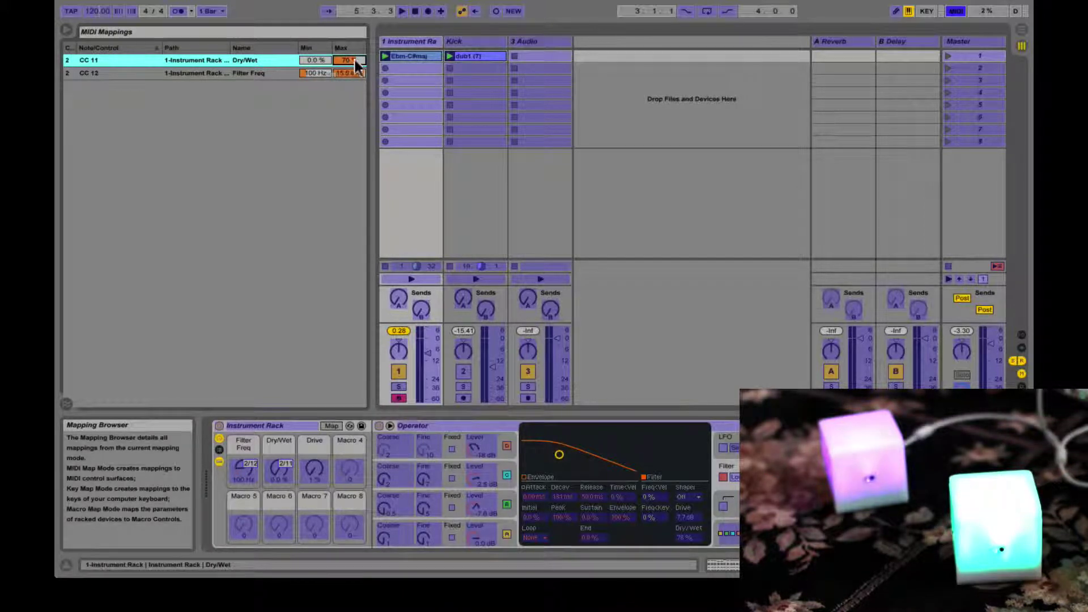
key("super+m")
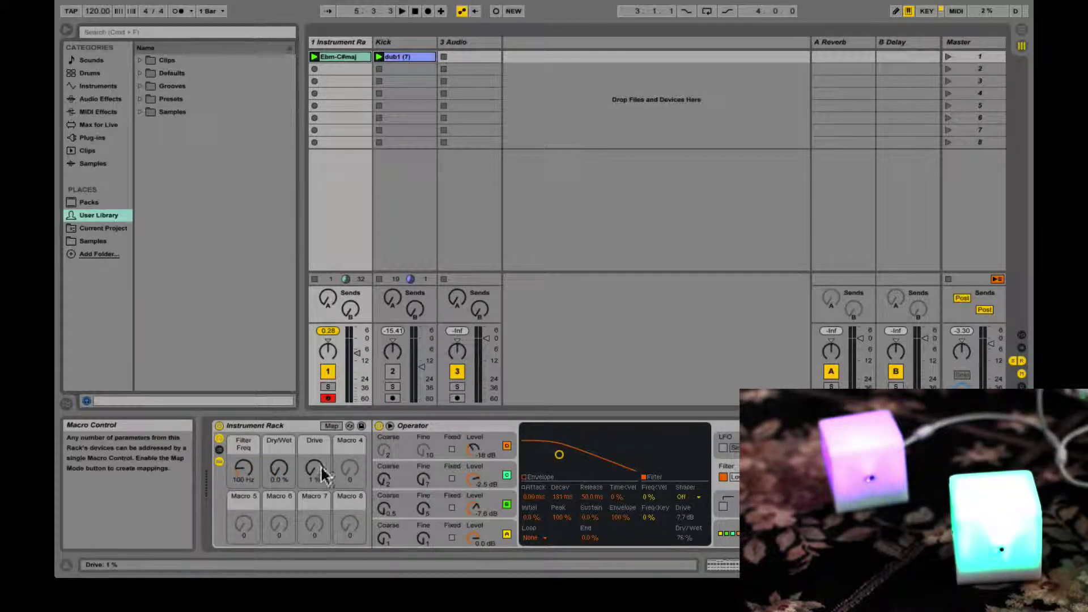
- Enable Face 0 of cube 2 to send MIDI CC messages in MIDIBridge, and return to Ableton Live's Drive macro
key("super+Tab")
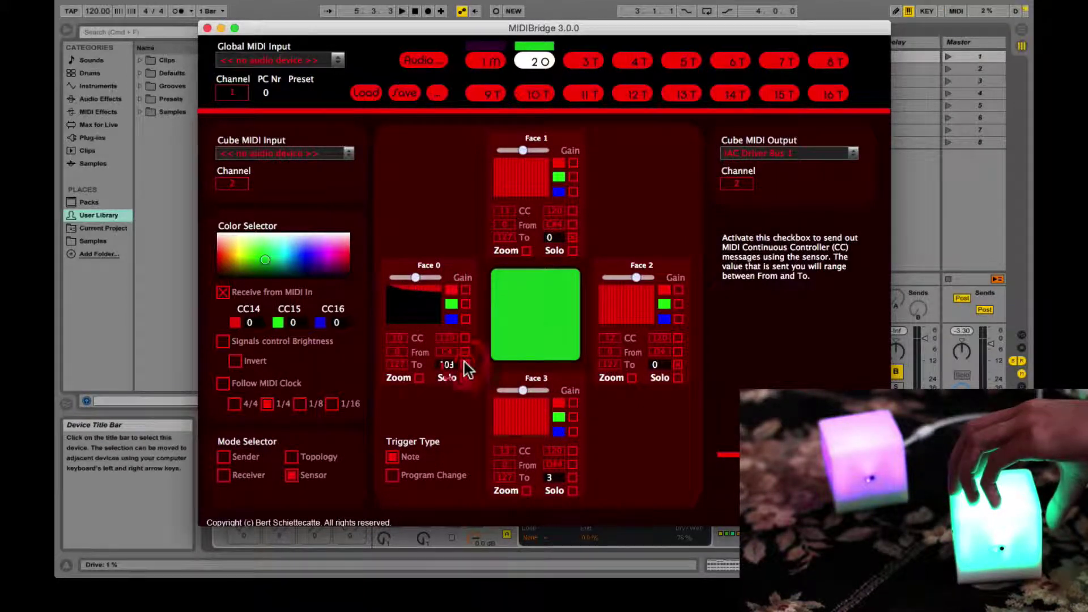
key("super+Tab")
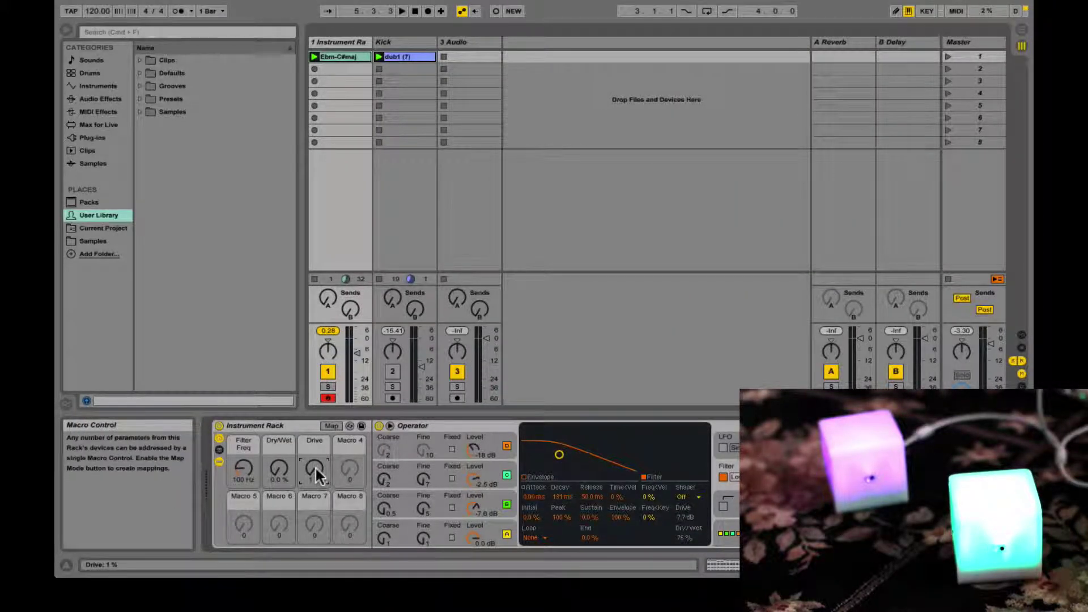
- Limit the Drive macro's CC 10 MIDI mapping to a maximum of 57%
key("super+m")
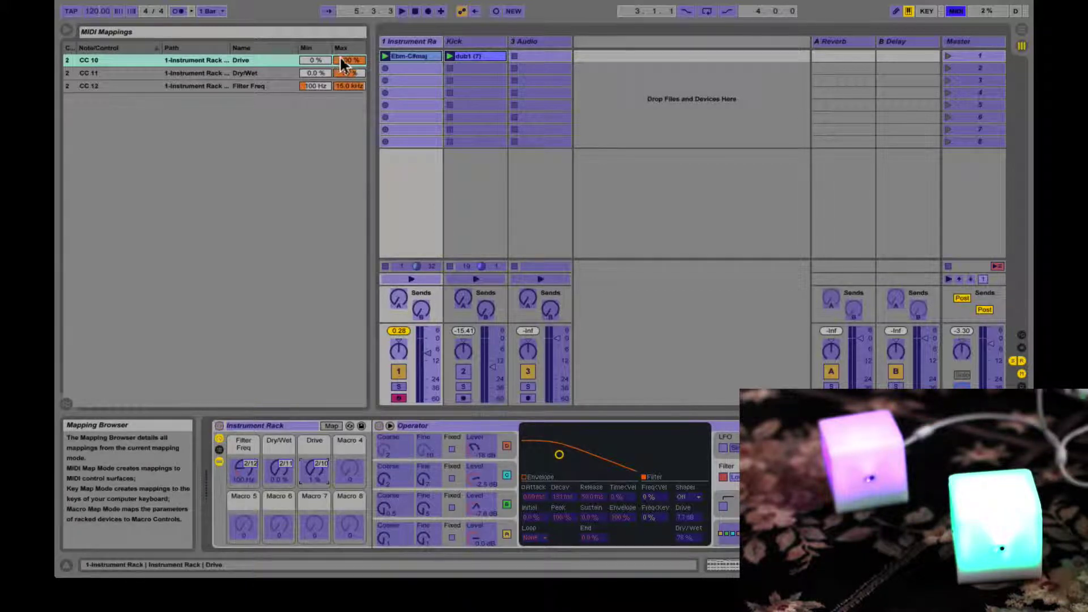
left_click_drag(342, 61, 341, 71)
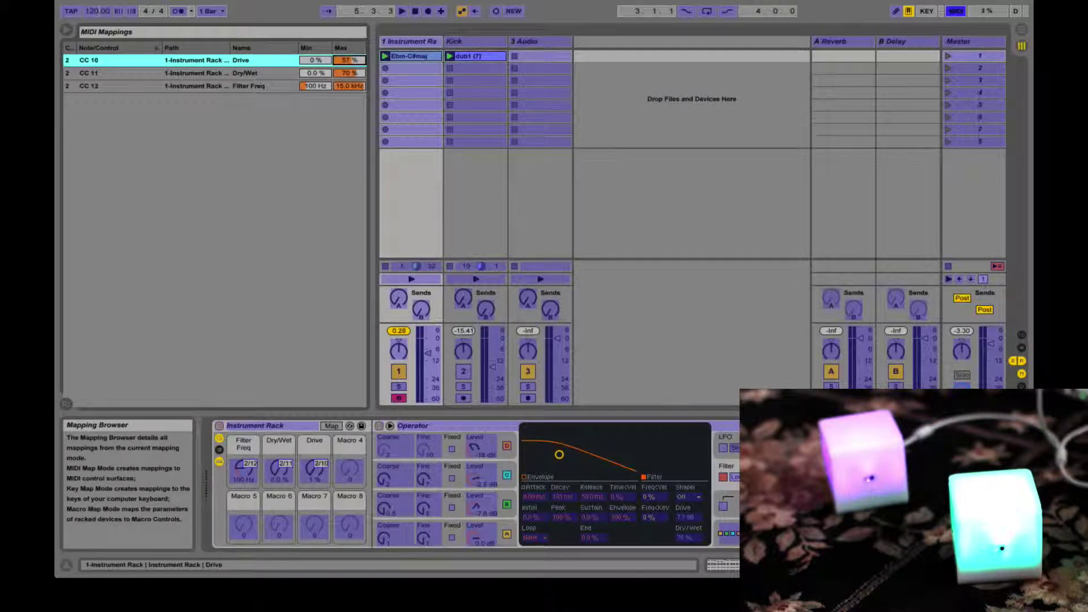
key("super+m")
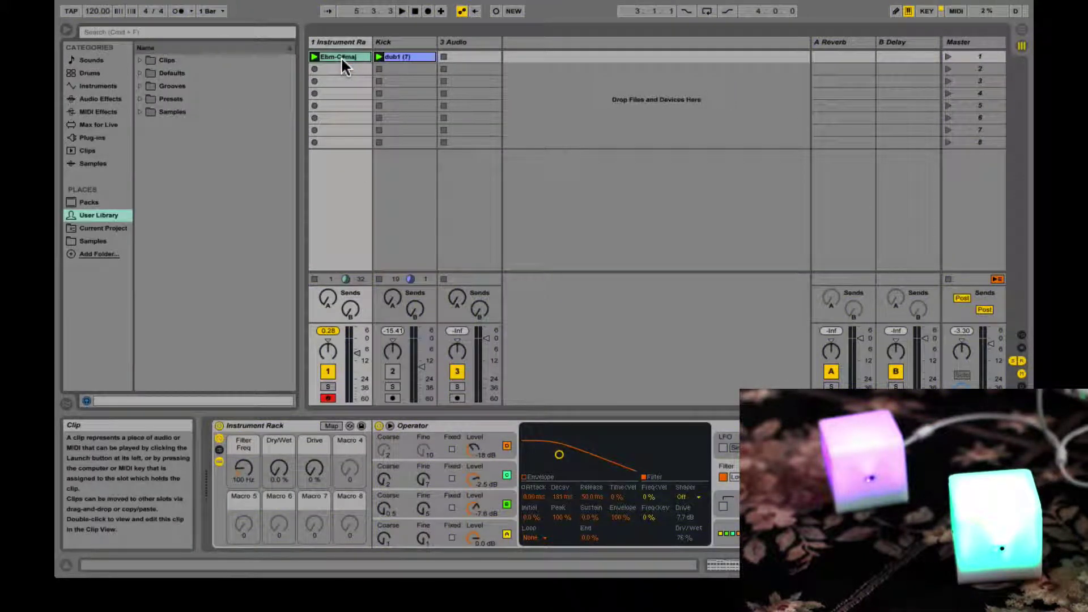
- Play scene 1 in Ableton Live to test the cube's control of the mapped rack macros, checking MIDIBridge between playbacks
left_click(946, 55)
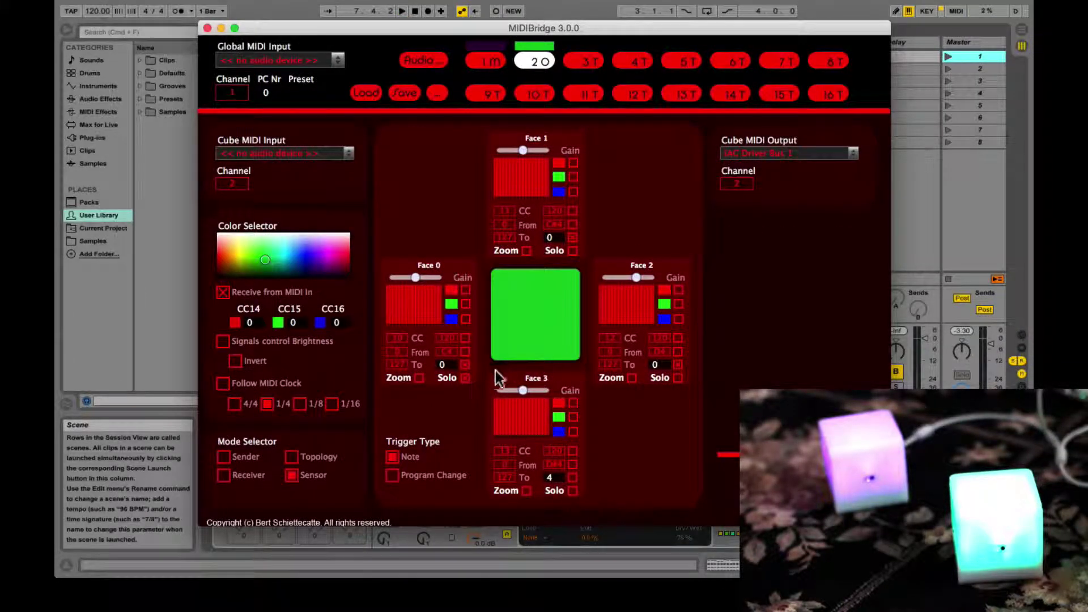
key("super+Tab")
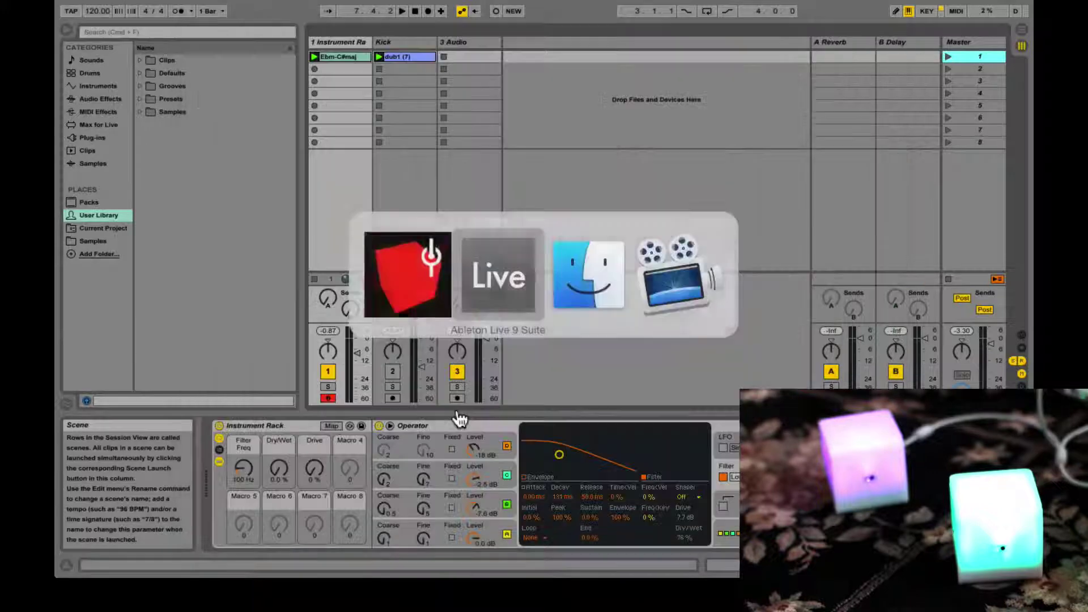
left_click(946, 55)
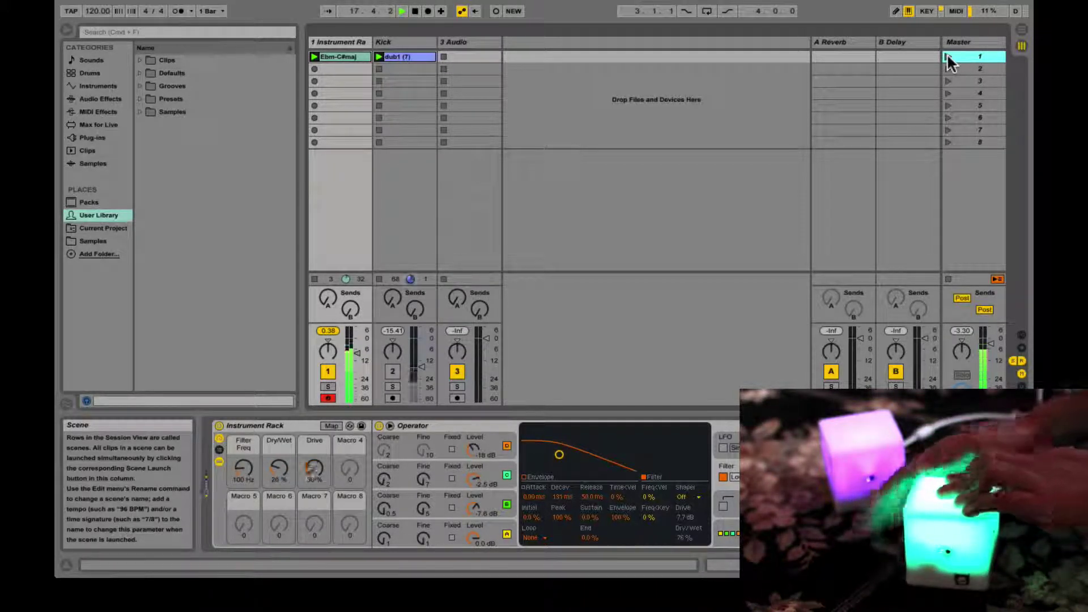
- Switch to MIDIBridge and let the Face 1 sensor of cube 2 control the green amount of the cube's color
key("super+Tab")
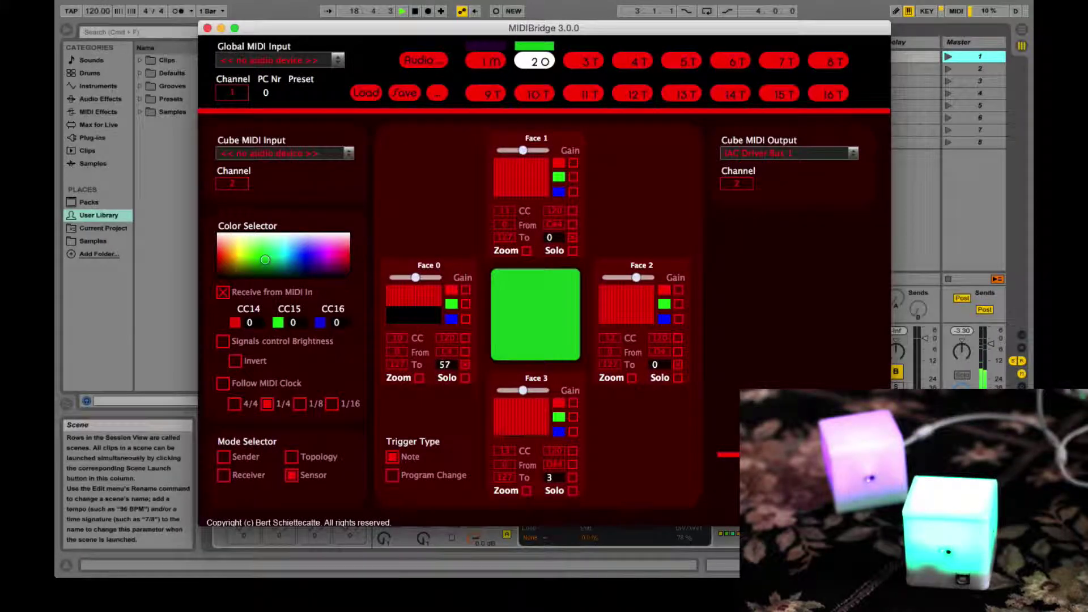
left_click(573, 177)
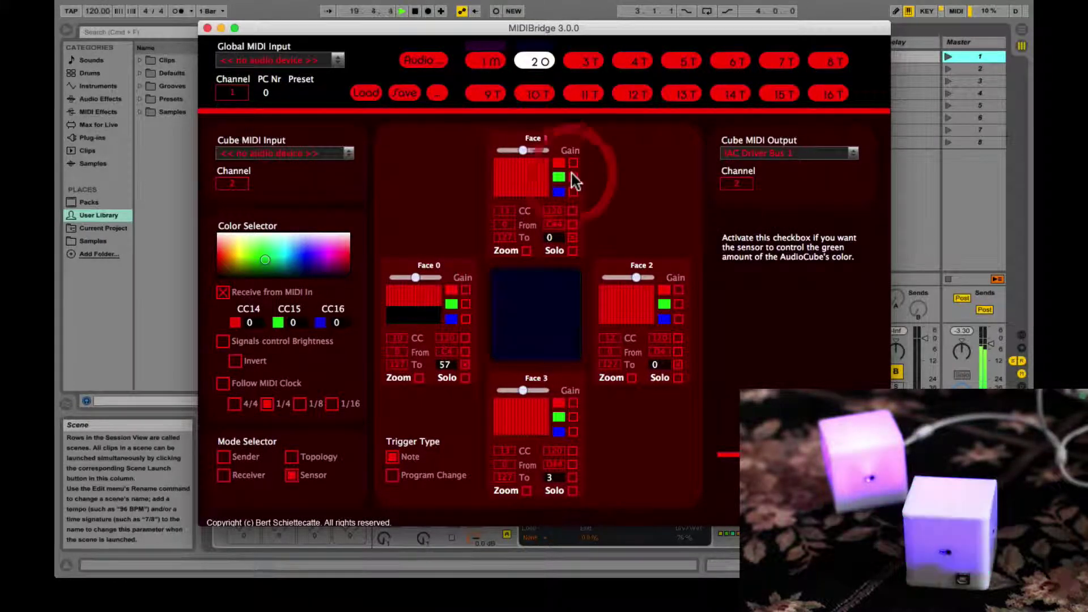